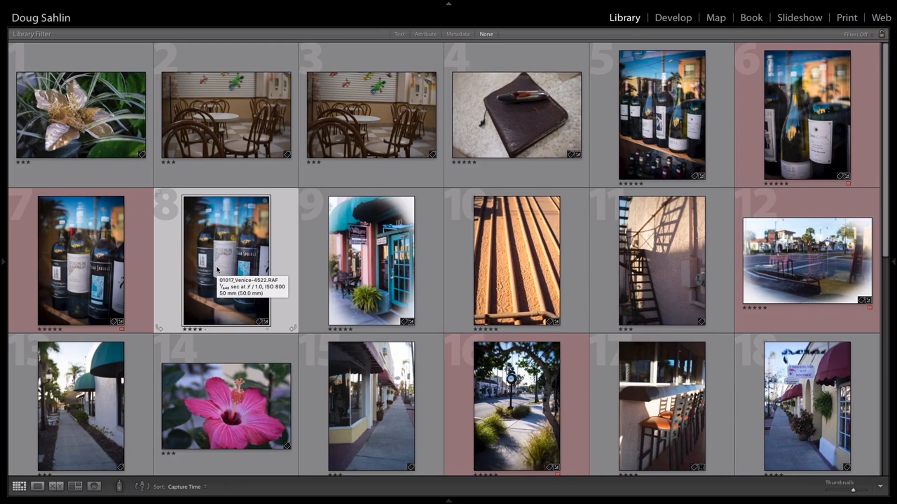
Add the selected wine-bottle photo to the Quick Collection and show that collection's photos
{"action": "key", "text": "b"}
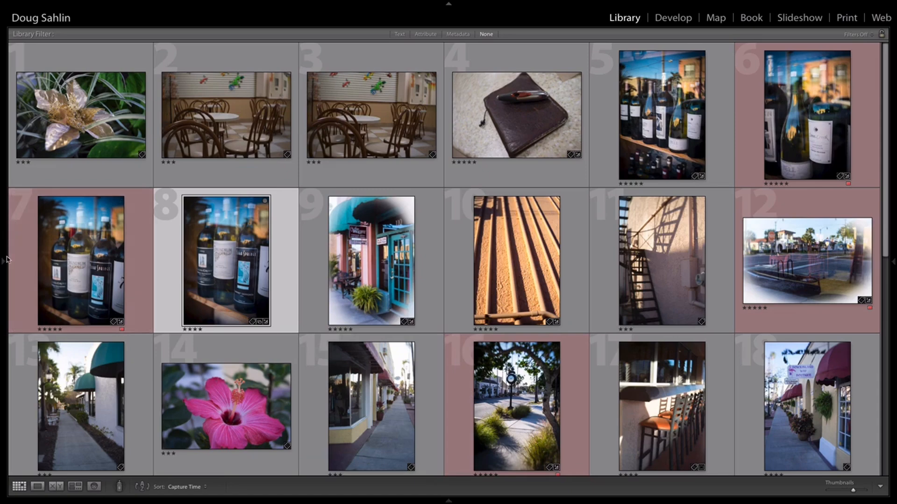
{"action": "mouse_move", "coordinate": [6, 263]}
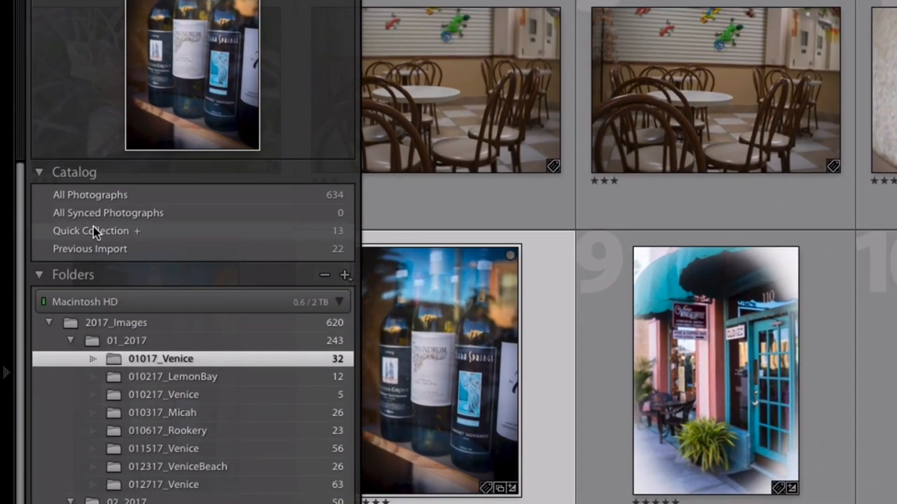
{"action": "left_click", "coordinate": [48, 188]}
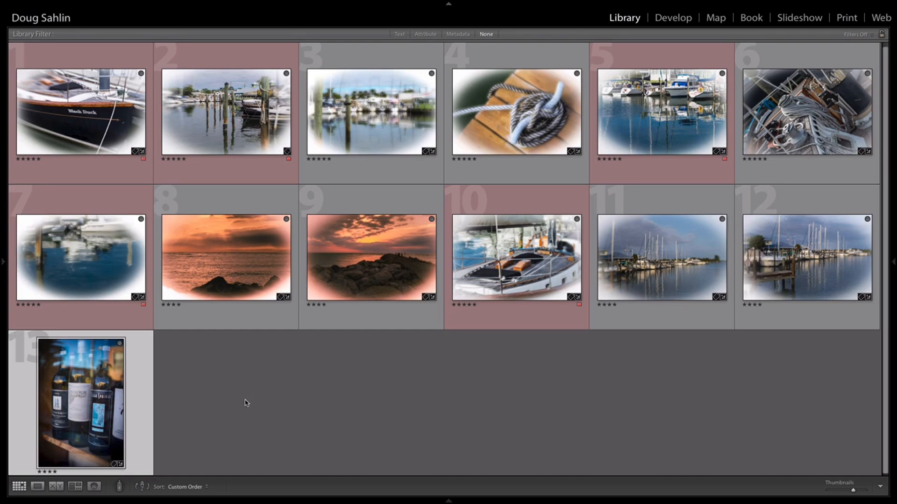
Remove the wine-bottle photo from the Quick Collection and move the two sailboat-marina photos to fourth and eighth place
{"action": "key", "text": "b"}
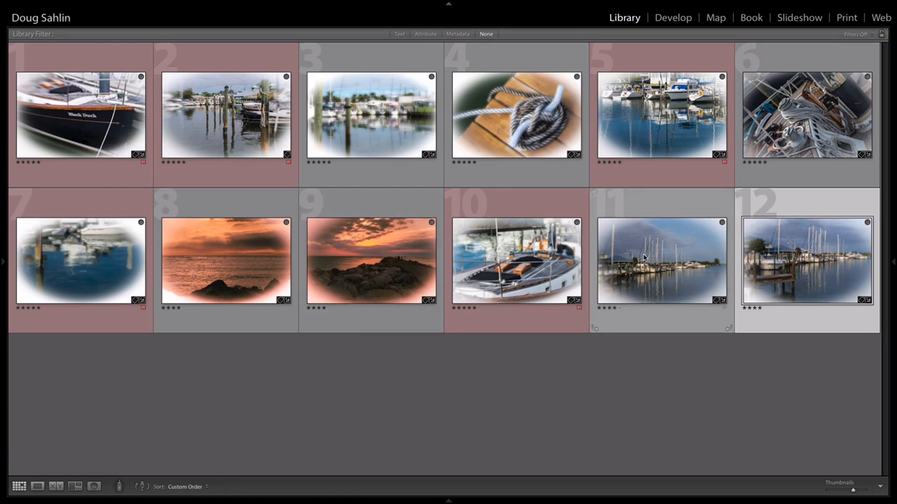
{"action": "left_click_drag", "start_coordinate": [643, 258], "coordinate": [452, 120]}
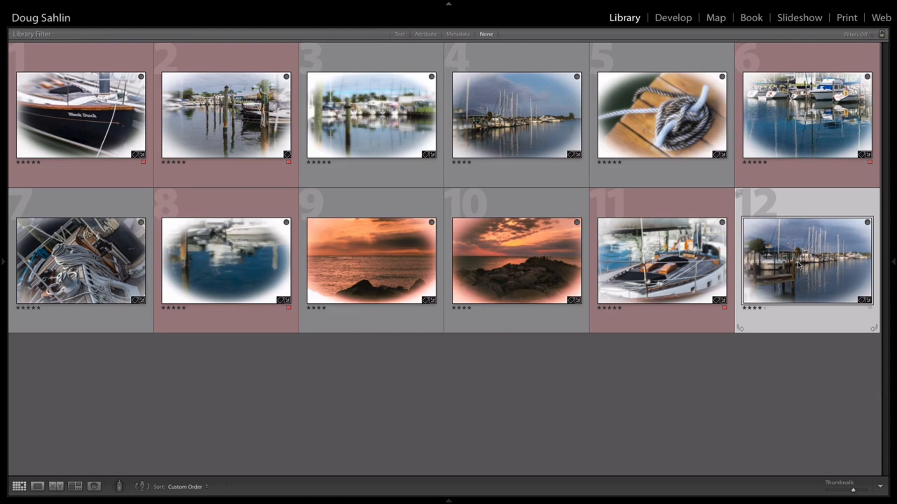
{"action": "left_click_drag", "start_coordinate": [799, 266], "coordinate": [160, 248]}
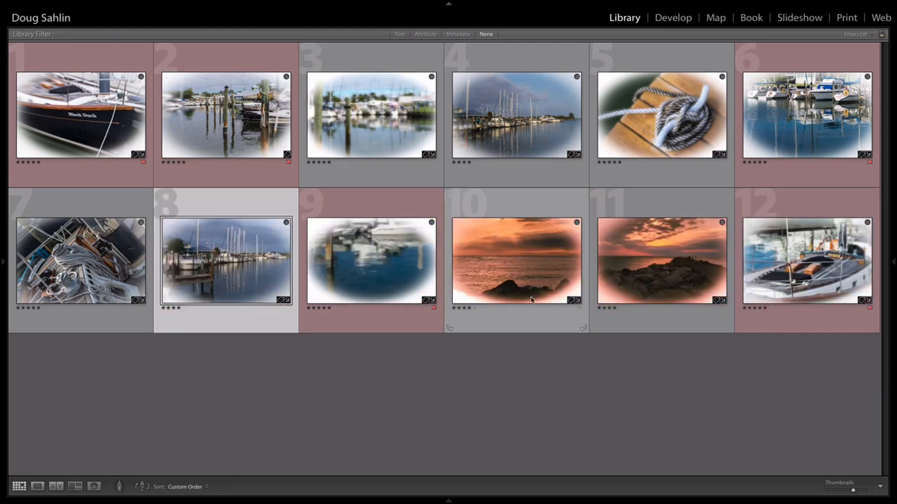
Move the two sunset photos to the end of the collection and the rope-pile photo to second place
{"action": "left_click_drag", "start_coordinate": [623, 278], "coordinate": [855, 247]}
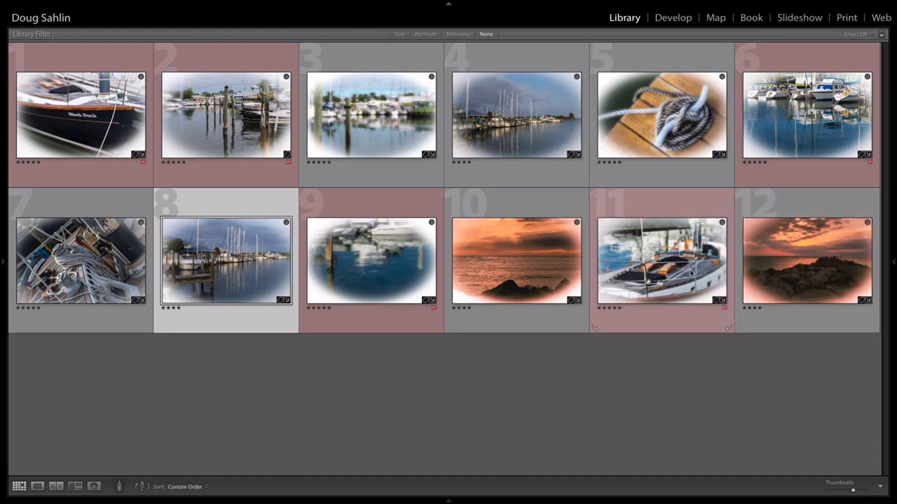
{"action": "left_click_drag", "start_coordinate": [505, 286], "coordinate": [672, 271]}
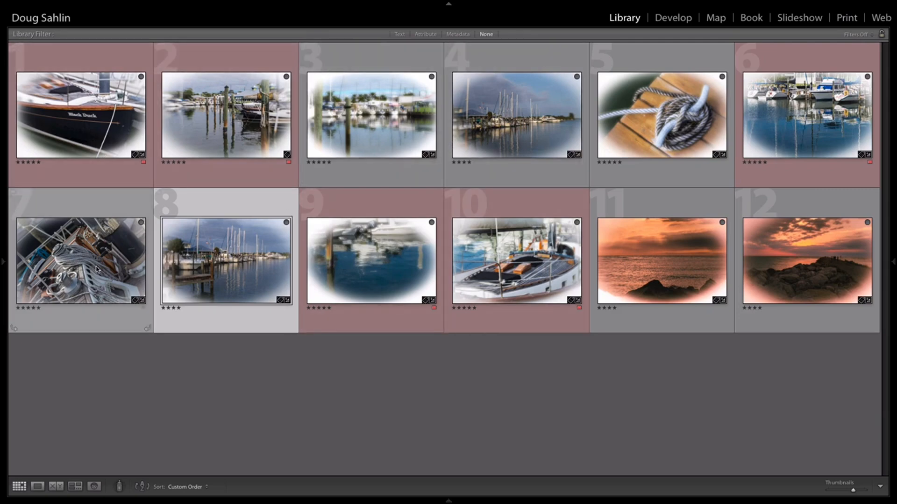
{"action": "left_click_drag", "start_coordinate": [98, 274], "coordinate": [153, 130]}
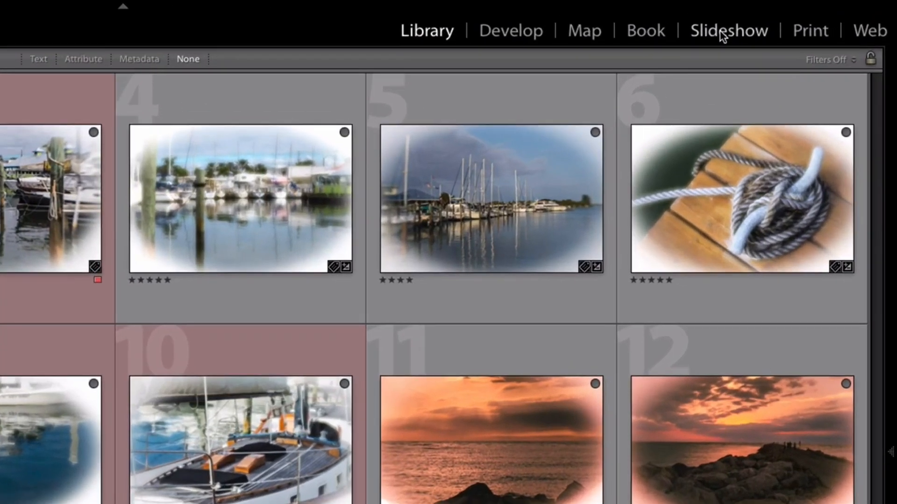
Switch to the Slideshow module, try the Simple template, and apply the Widescreen template to the slideshow
{"action": "left_click", "coordinate": [796, 19]}
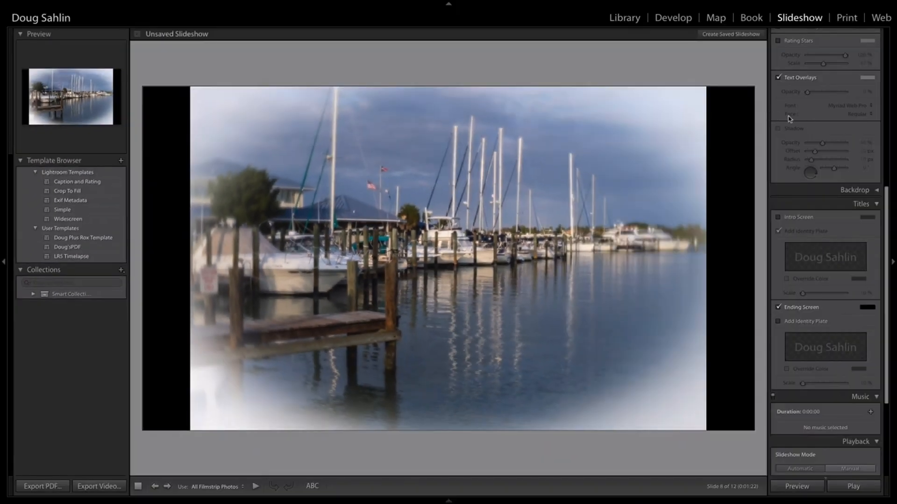
{"action": "scroll", "coordinate": [811, 134], "scroll_direction": "up", "scroll_amount": 5}
{"action": "scroll", "coordinate": [811, 134], "scroll_direction": "up", "scroll_amount": 6}
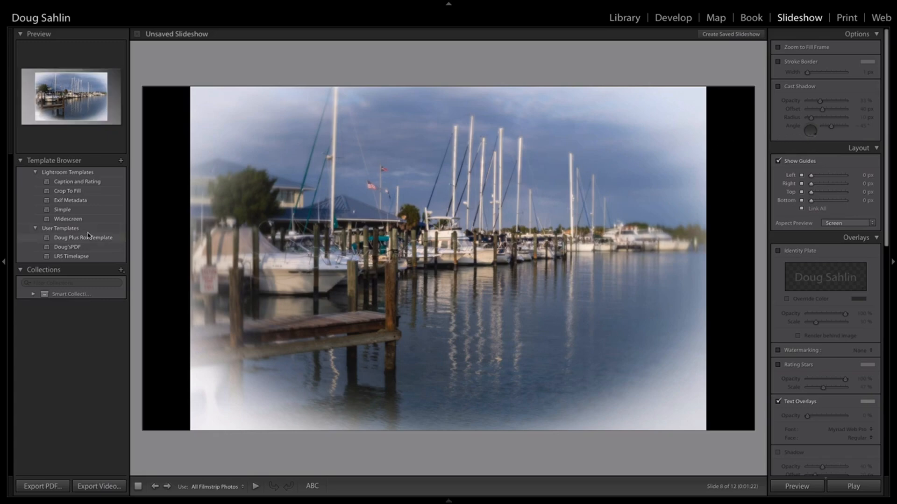
{"action": "left_click", "coordinate": [64, 211]}
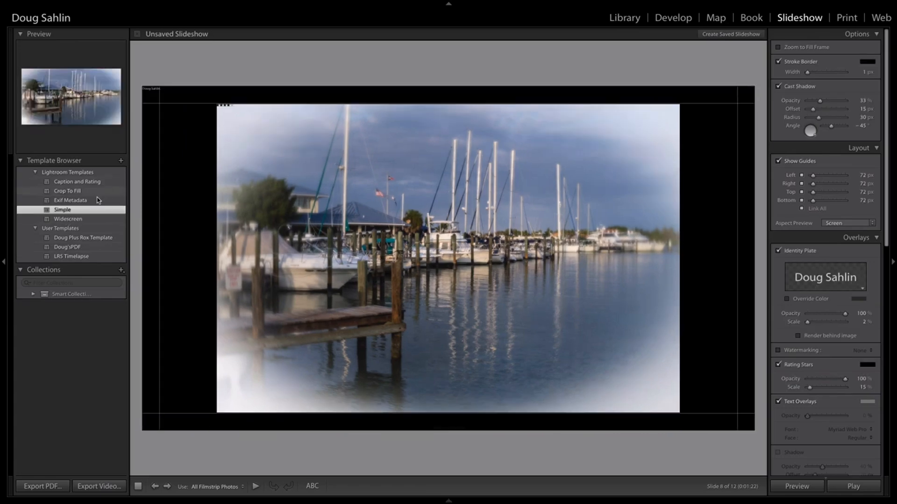
{"action": "left_click", "coordinate": [70, 219]}
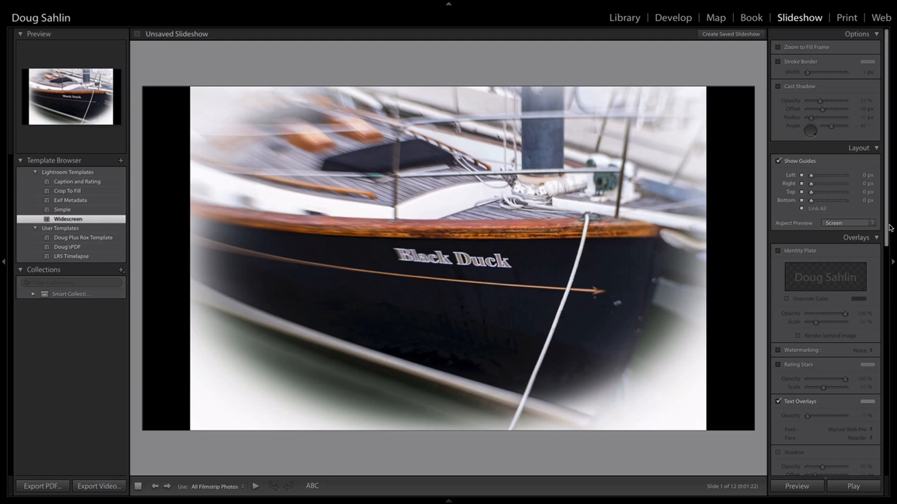
Enable the slideshow's intro screen and change its identity plate text to "By the Sea"
{"action": "left_click_drag", "start_coordinate": [889, 223], "coordinate": [889, 369]}
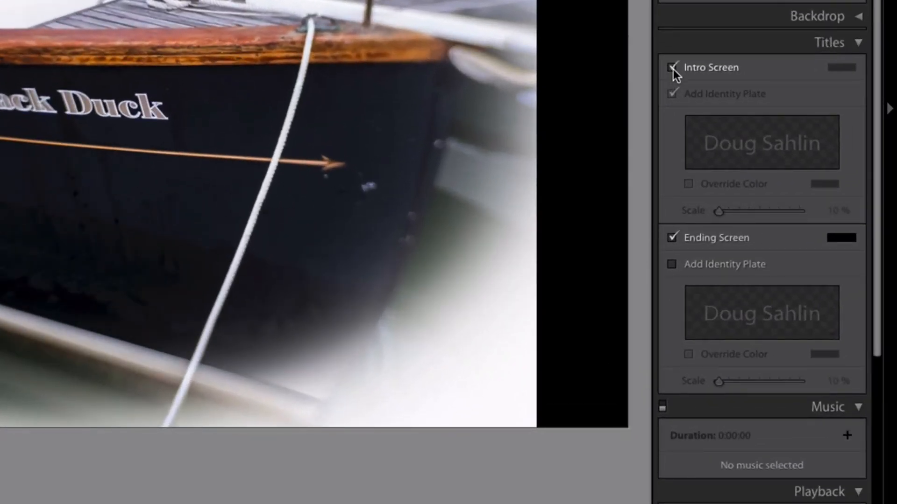
{"action": "left_click", "coordinate": [672, 68]}
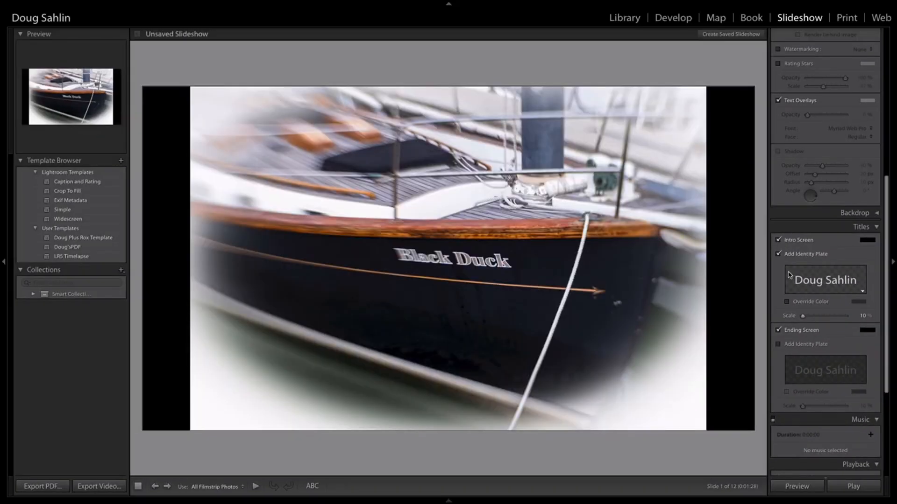
{"action": "left_click", "coordinate": [831, 282]}
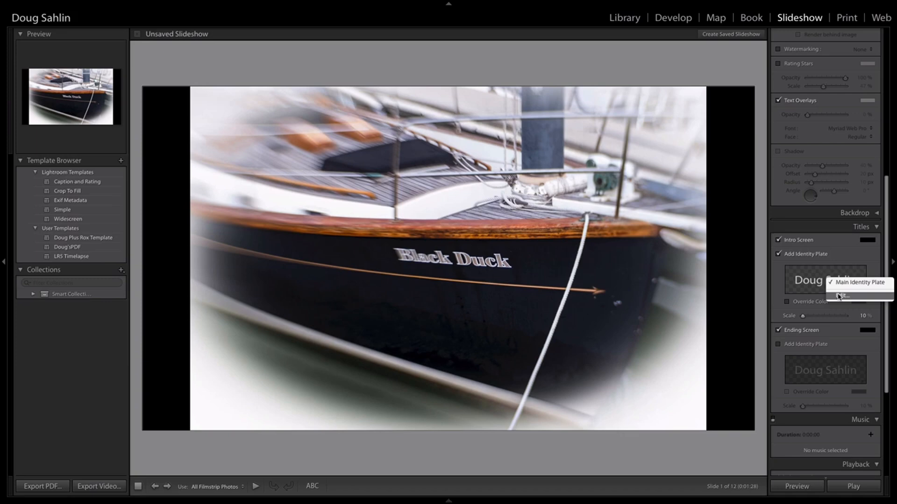
{"action": "left_click", "coordinate": [839, 296]}
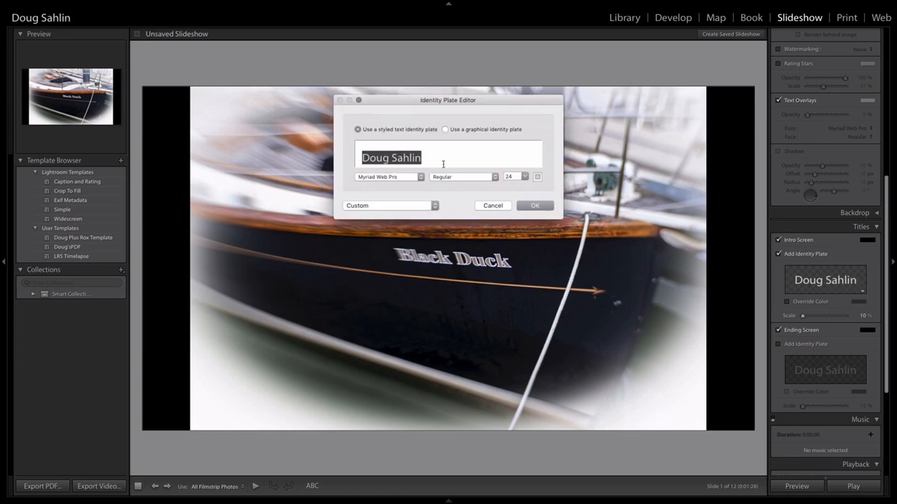
{"action": "type", "text": "B"}
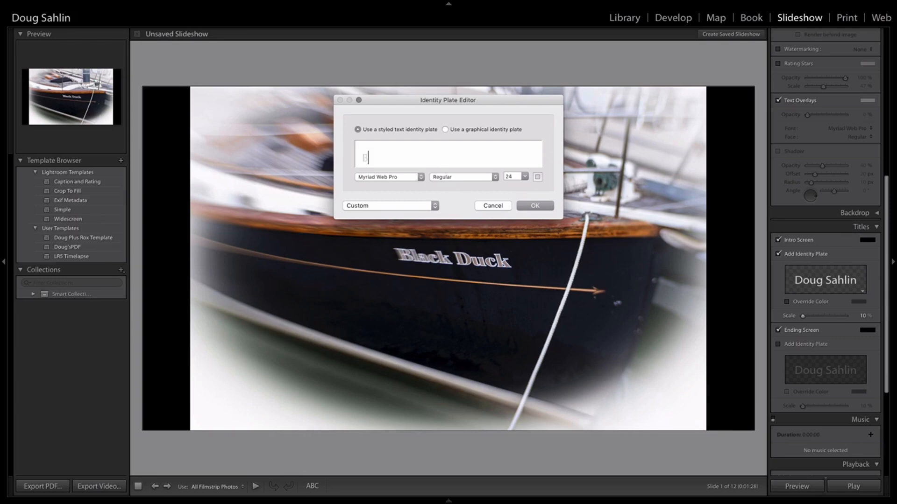
{"action": "type", "text": "y the Sea"}
Lighten the intro title's text colour to near white and scale its identity plate to 87%
{"action": "left_click", "coordinate": [537, 177]}
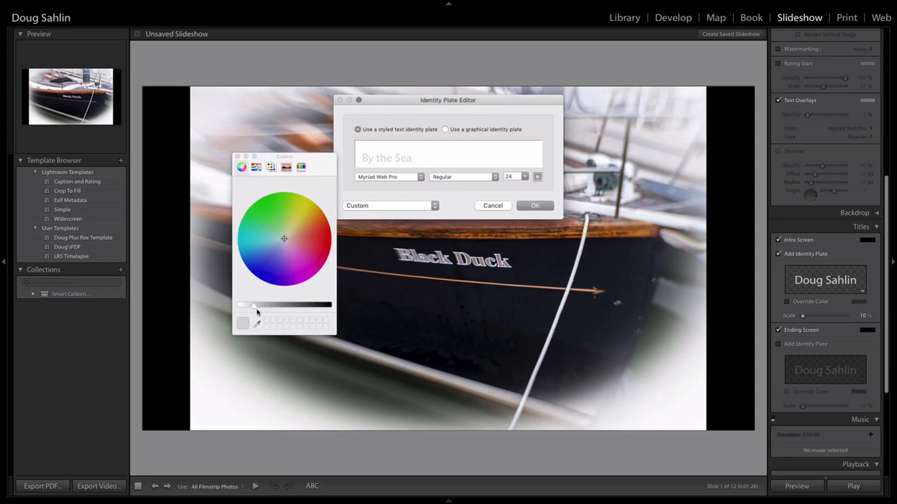
{"action": "left_click_drag", "start_coordinate": [256, 305], "coordinate": [242, 310]}
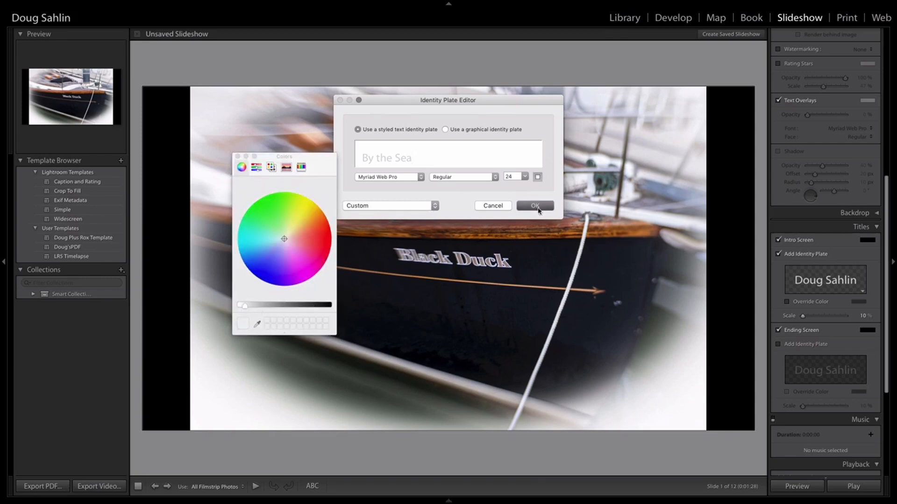
{"action": "left_click", "coordinate": [535, 205]}
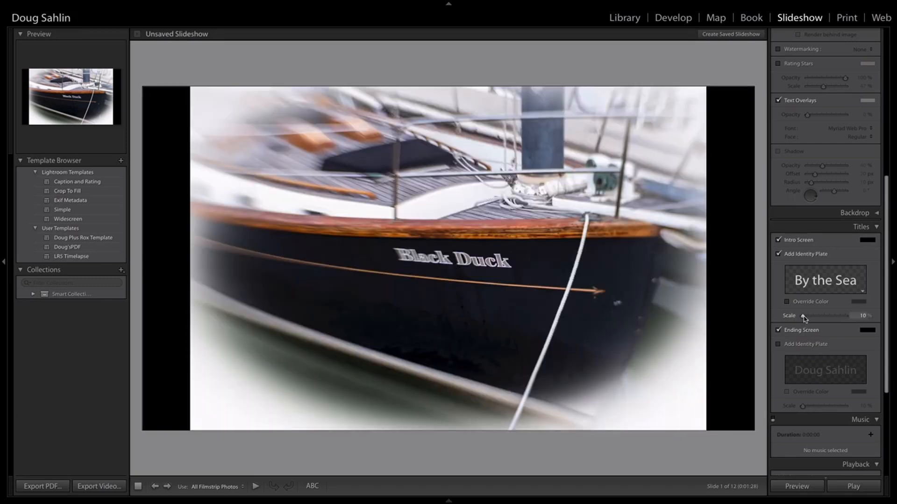
{"action": "left_click_drag", "start_coordinate": [804, 318], "coordinate": [838, 337]}
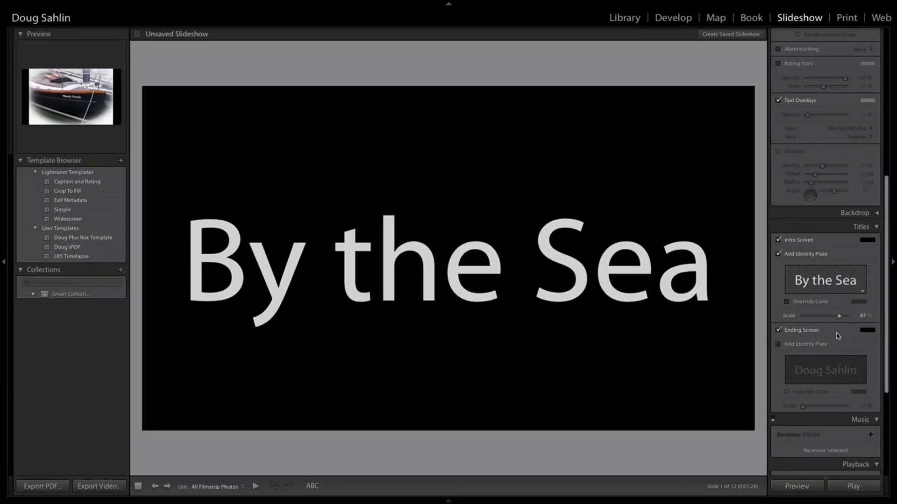
Add an identity plate reading "Doug Plus Rox Photography" to the ending screen and scale it to 89%
{"action": "scroll", "coordinate": [840, 351], "scroll_direction": "down", "scroll_amount": 1}
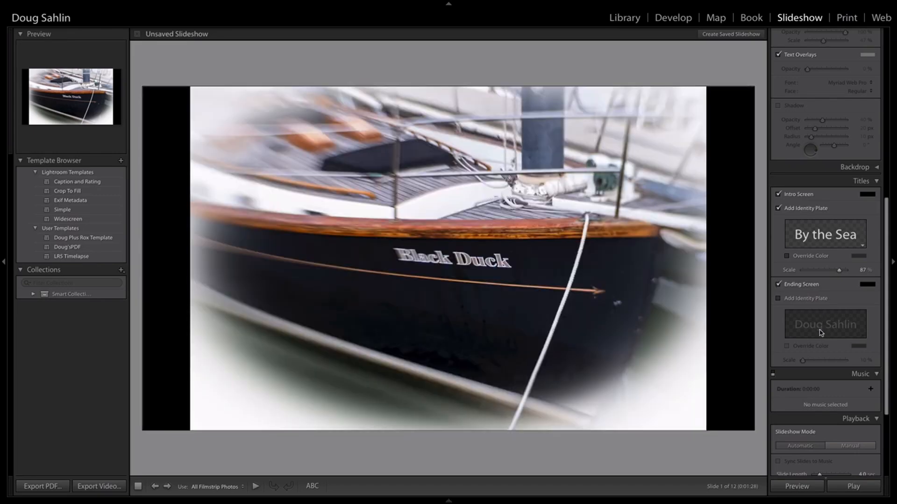
{"action": "left_click", "coordinate": [778, 299]}
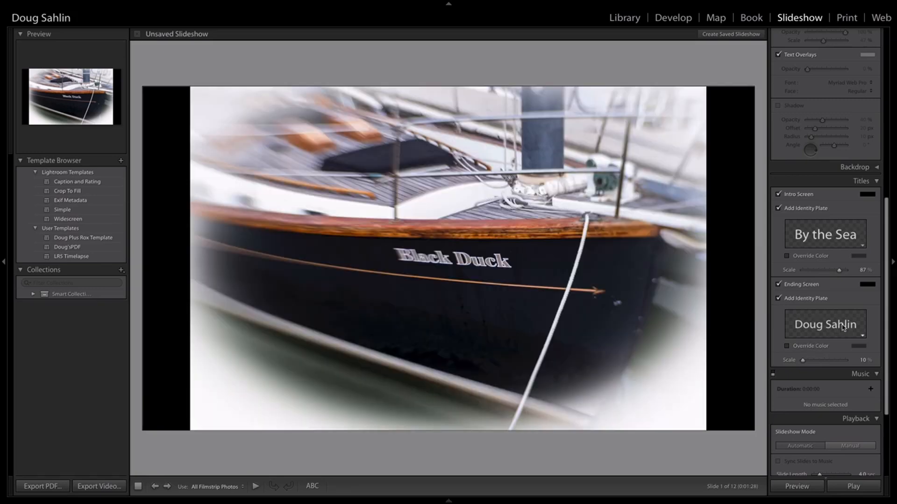
{"action": "left_click", "coordinate": [846, 334]}
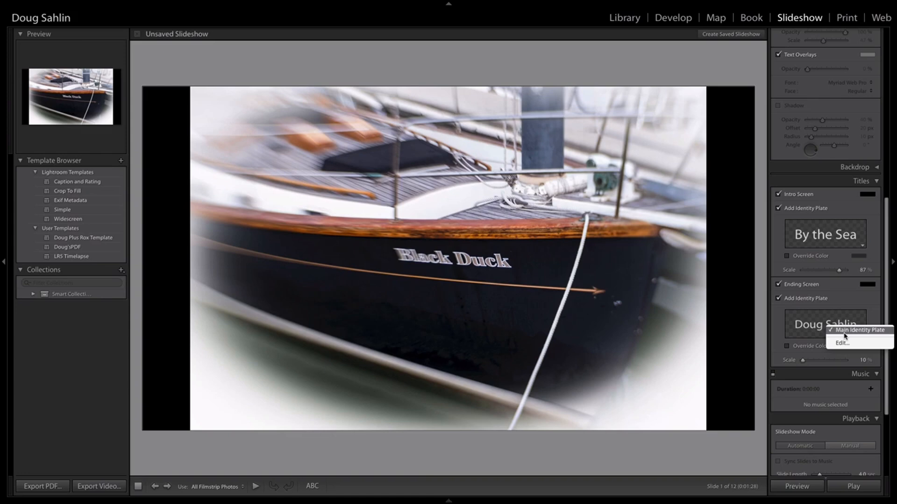
{"action": "left_click", "coordinate": [841, 343]}
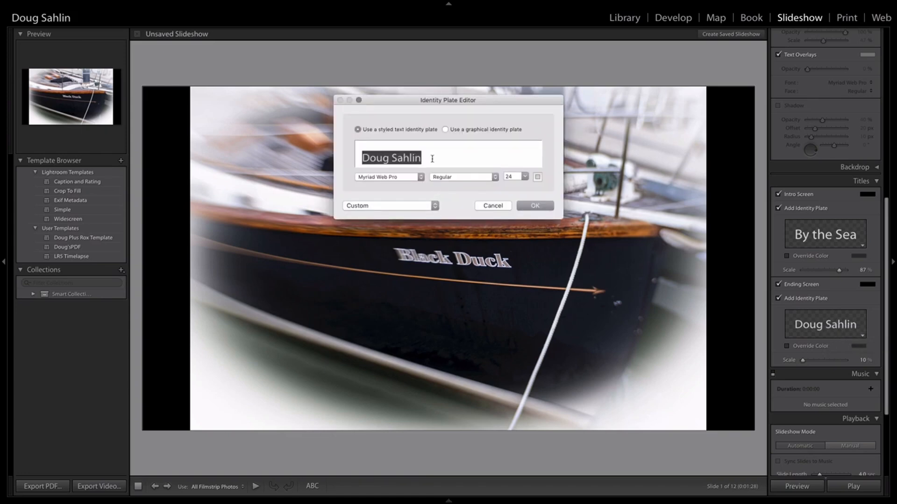
{"action": "type", "text": "Doug Pl"}
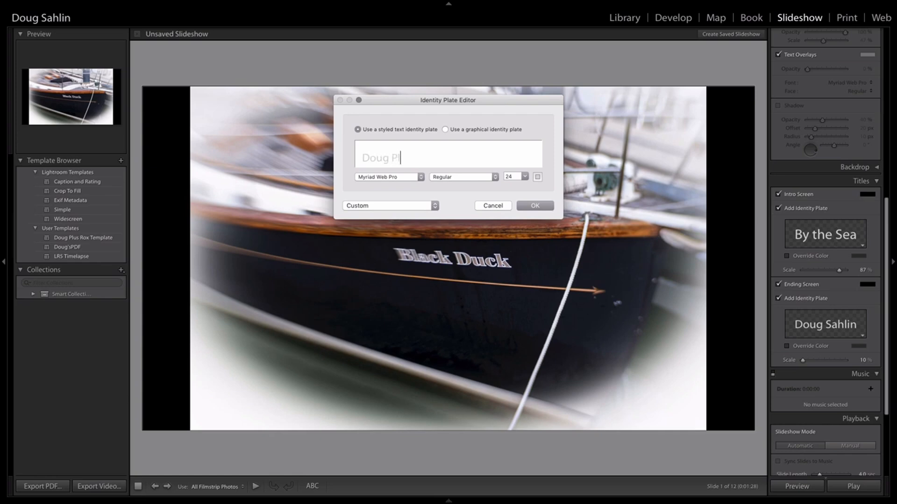
{"action": "type", "text": "us Rox Photography"}
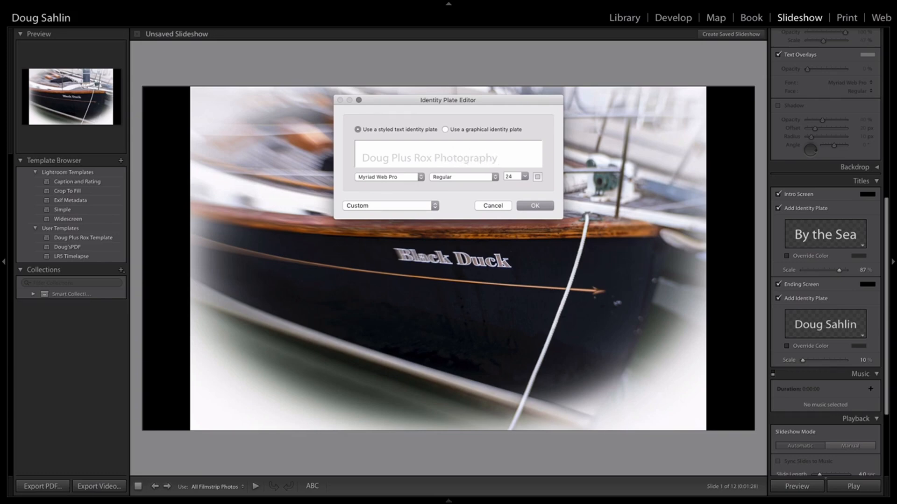
{"action": "left_click", "coordinate": [530, 206]}
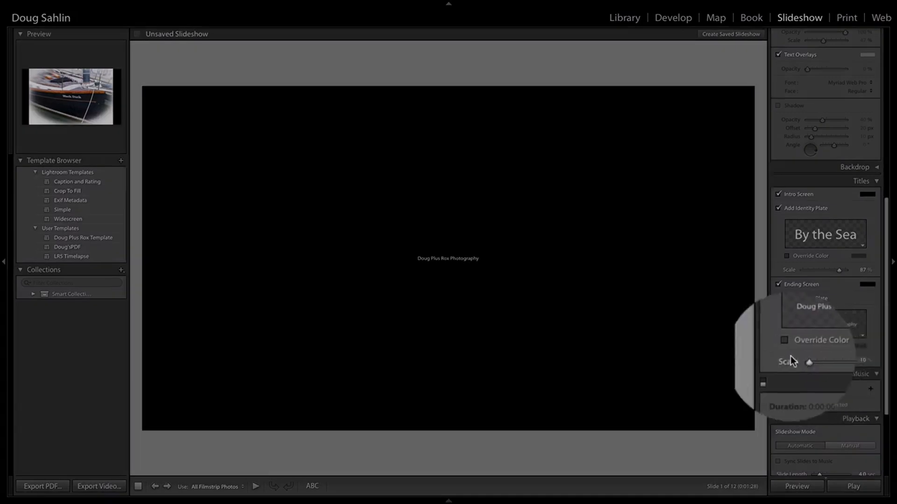
{"action": "left_click_drag", "start_coordinate": [803, 360], "coordinate": [841, 369]}
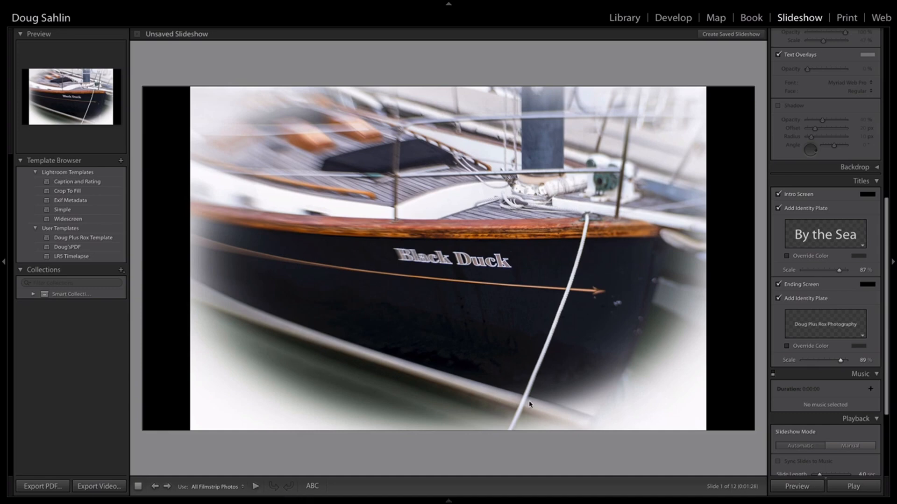
Turn on audio for the slideshow's music
{"action": "scroll", "coordinate": [818, 397], "scroll_direction": "down", "scroll_amount": 1}
{"action": "scroll", "coordinate": [819, 397], "scroll_direction": "down", "scroll_amount": 3}
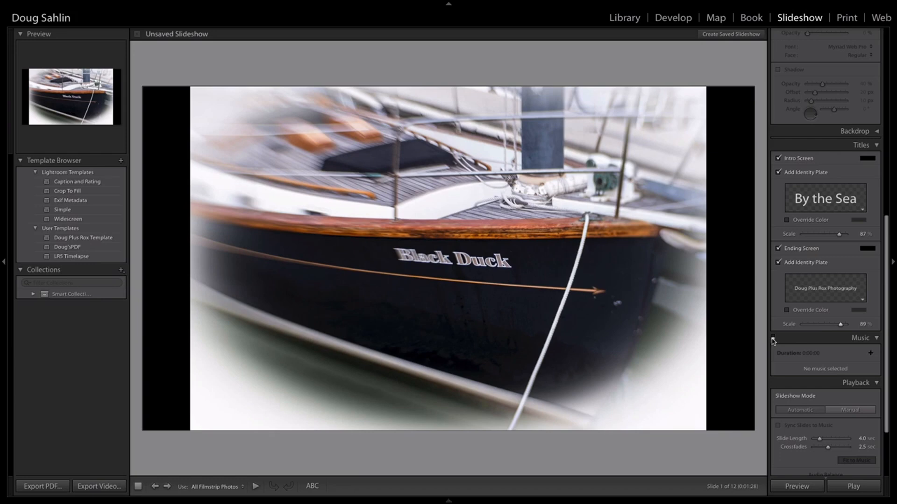
{"action": "left_click", "coordinate": [772, 338]}
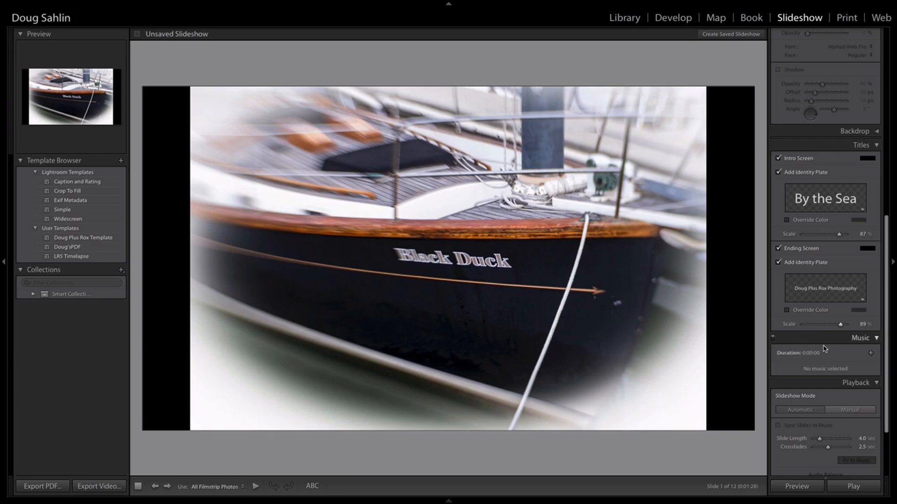
{"action": "left_click", "coordinate": [772, 338]}
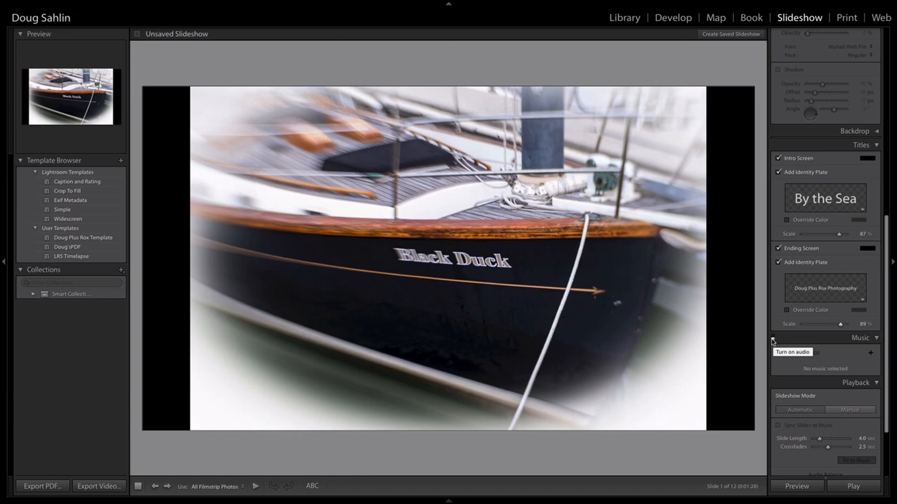
{"action": "left_click", "coordinate": [772, 340]}
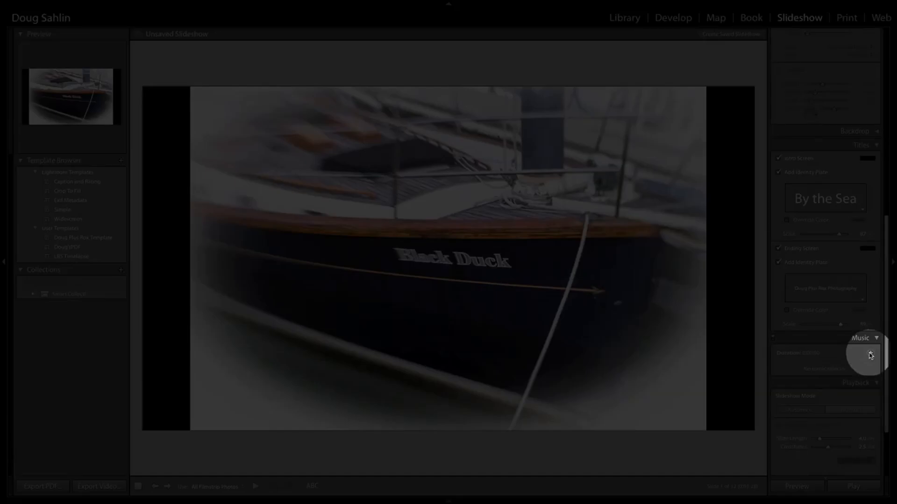
Add BlueSkies_60.mp3 from the MP3 clips folder inside Royalty Free Music on Drobo 3 as the slideshow's music
{"action": "left_click", "coordinate": [871, 355]}
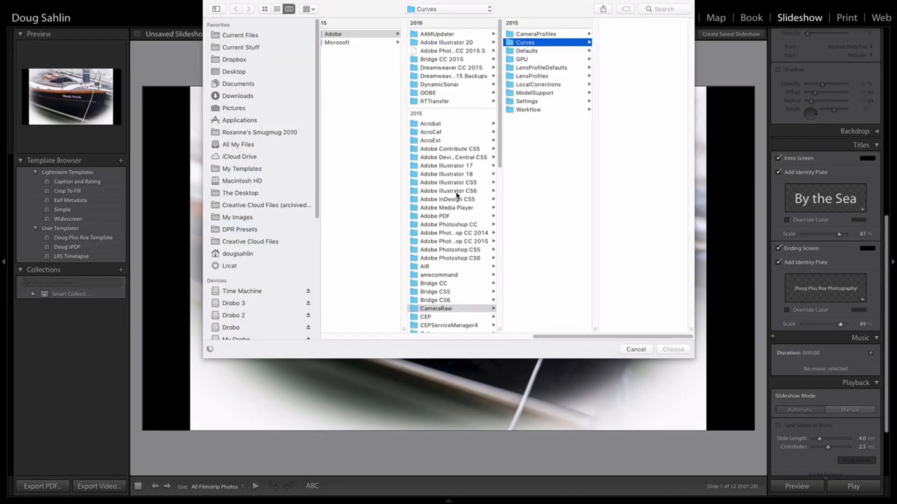
{"action": "left_click", "coordinate": [491, 9]}
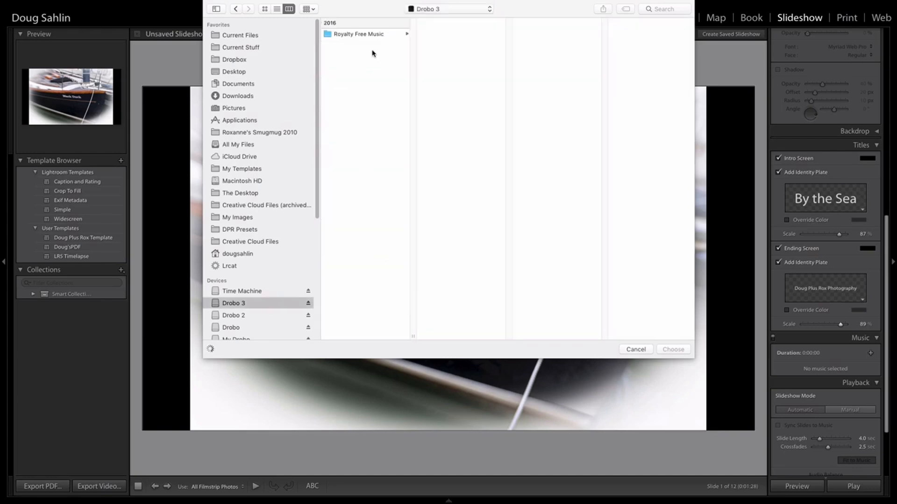
{"action": "left_click", "coordinate": [361, 34]}
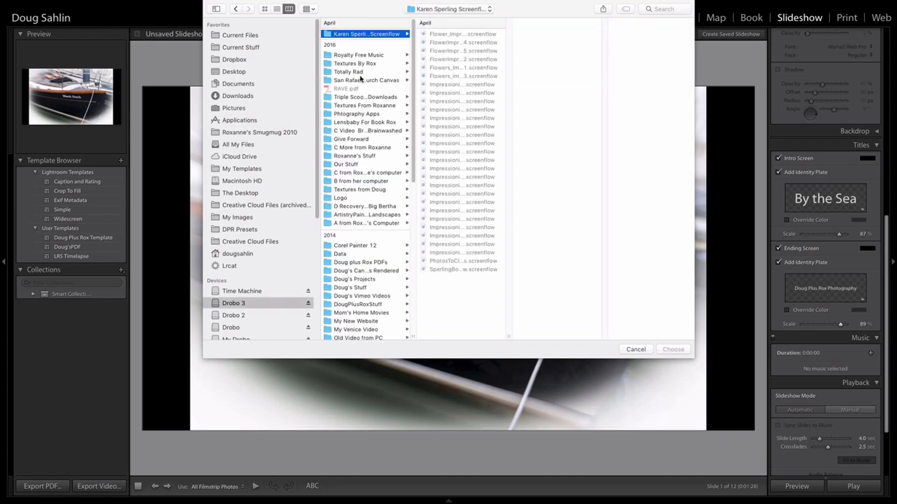
{"action": "left_click", "coordinate": [359, 55]}
{"action": "left_click", "coordinate": [453, 185]}
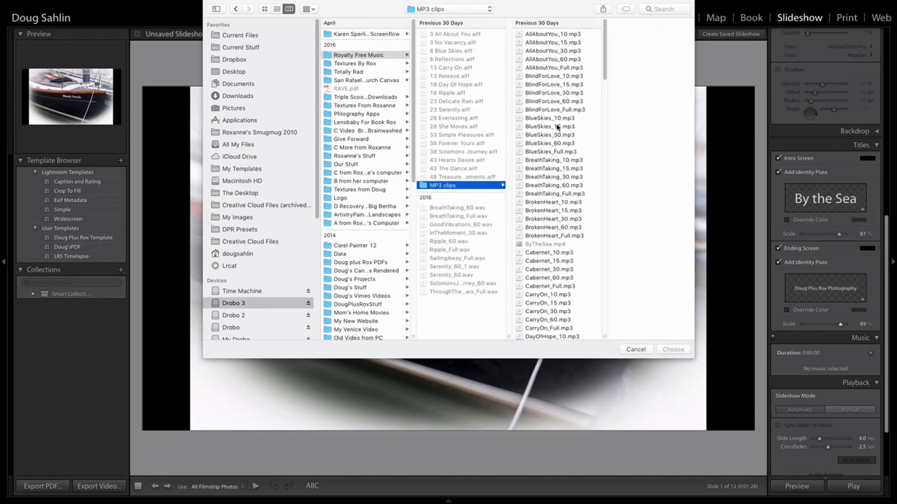
{"action": "left_click", "coordinate": [542, 135]}
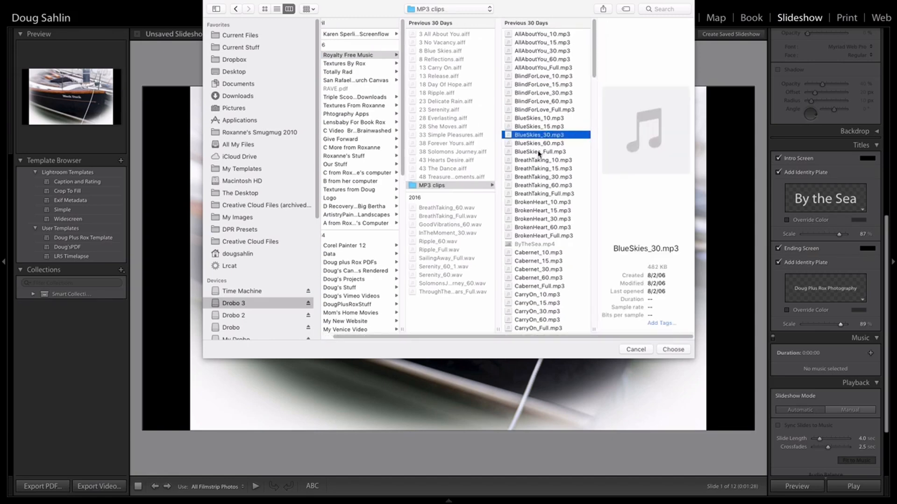
{"action": "left_click", "coordinate": [539, 144]}
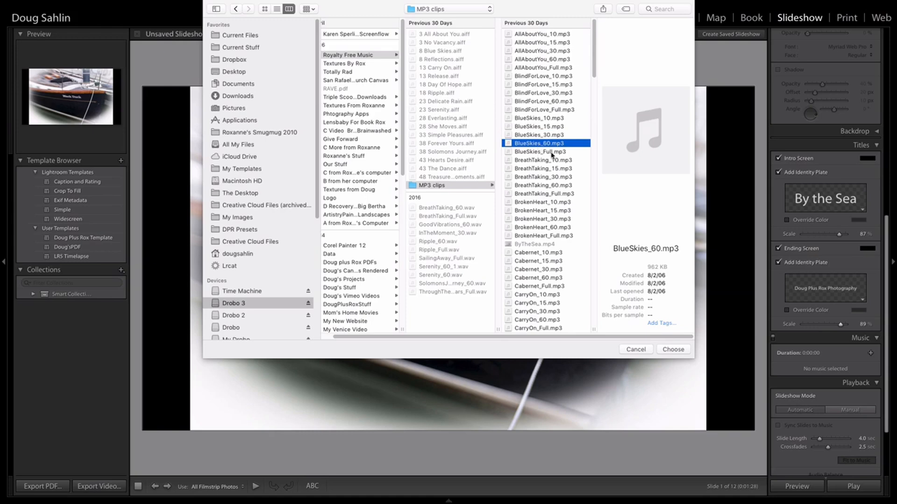
{"action": "left_click", "coordinate": [672, 350]}
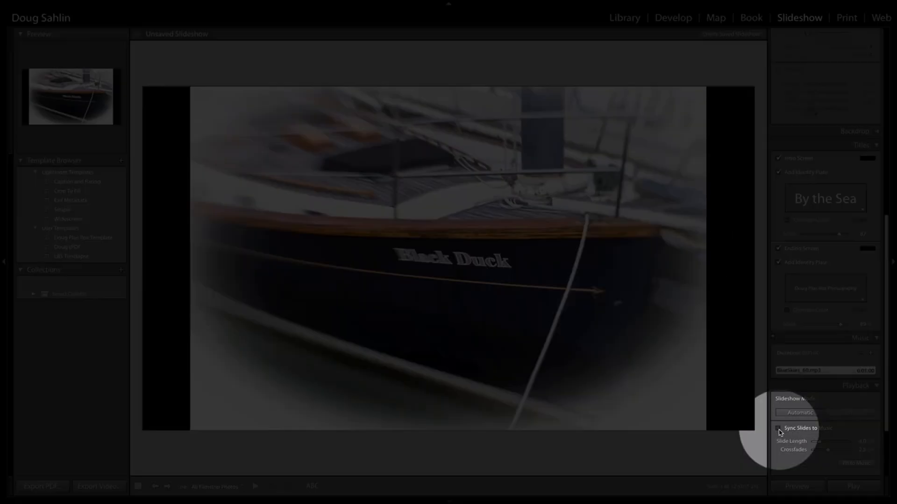
Sync the slides to the music and enable Pan and Zoom at about a quarter of the way from Low to High
{"action": "left_click", "coordinate": [778, 429]}
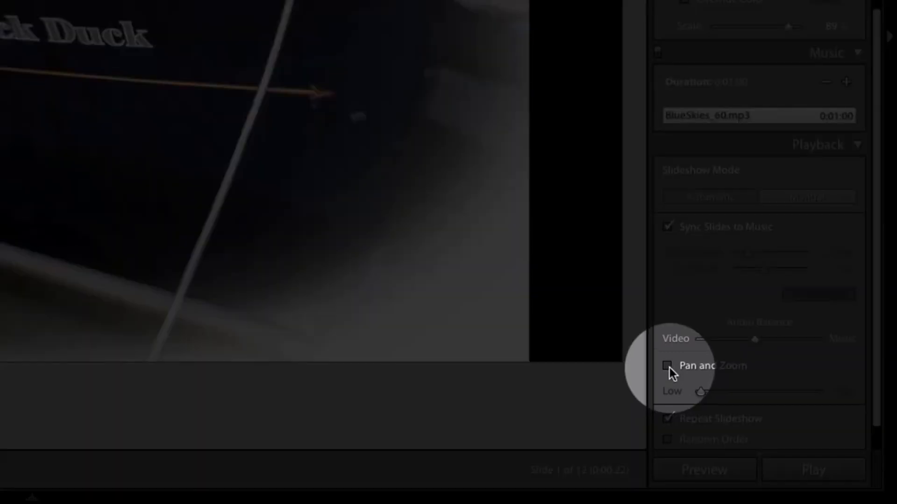
{"action": "left_click", "coordinate": [668, 366]}
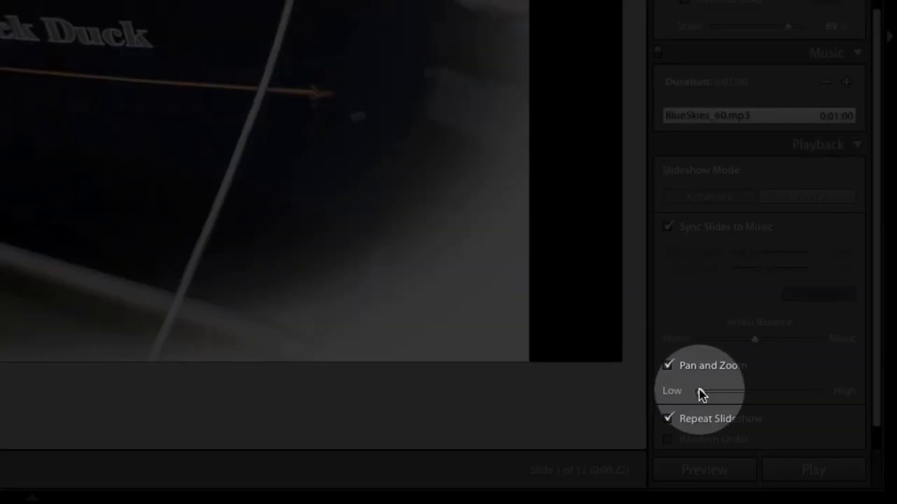
{"action": "left_click_drag", "start_coordinate": [702, 393], "coordinate": [711, 396]}
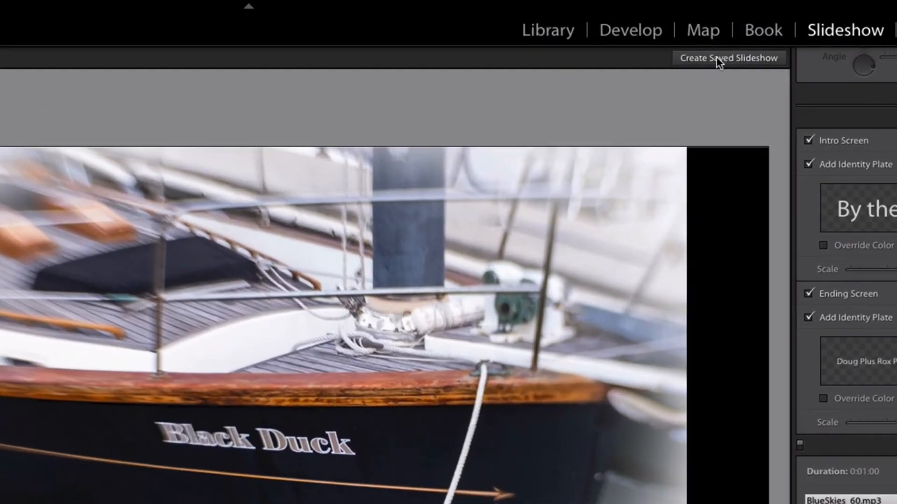
Create a saved slideshow named "By the Sea" outside any collection set
{"action": "left_click", "coordinate": [717, 58]}
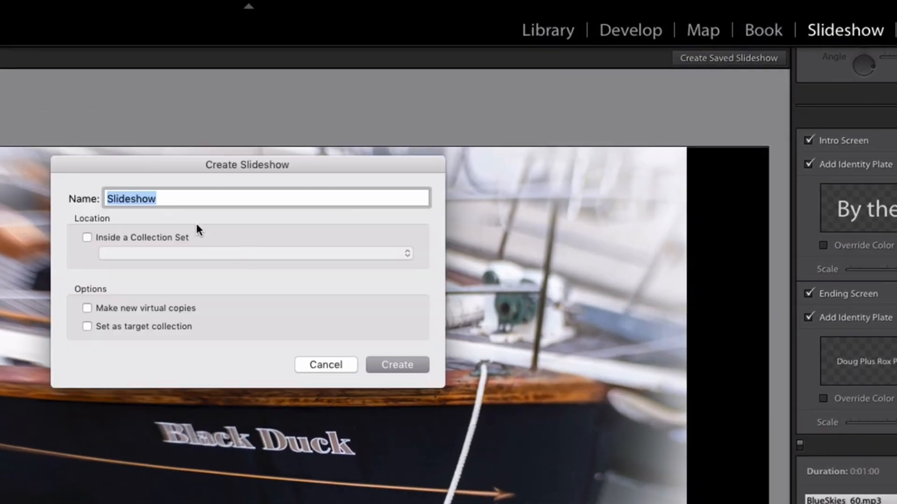
{"action": "type", "text": "By the"}
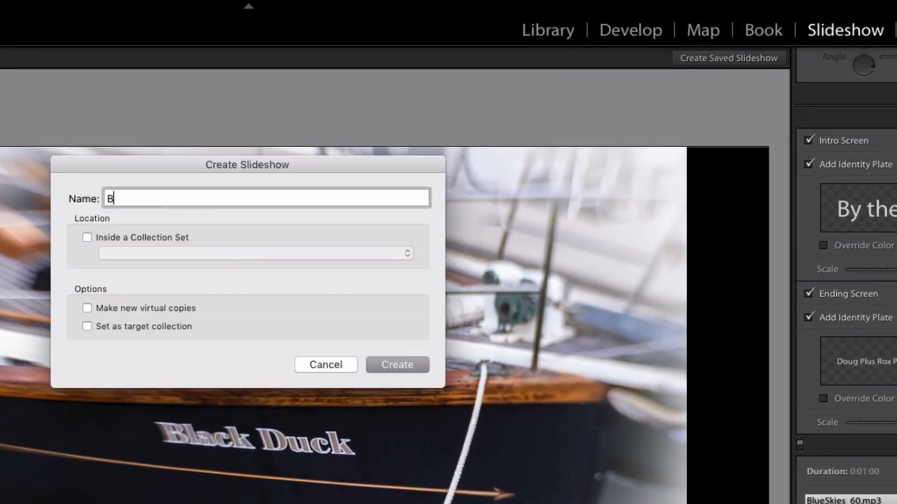
{"action": "type", "text": " Sea"}
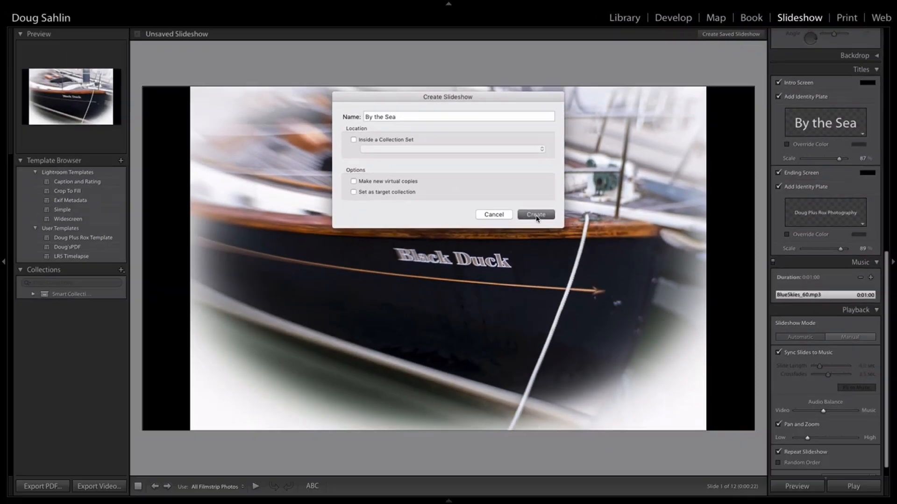
{"action": "left_click", "coordinate": [397, 365]}
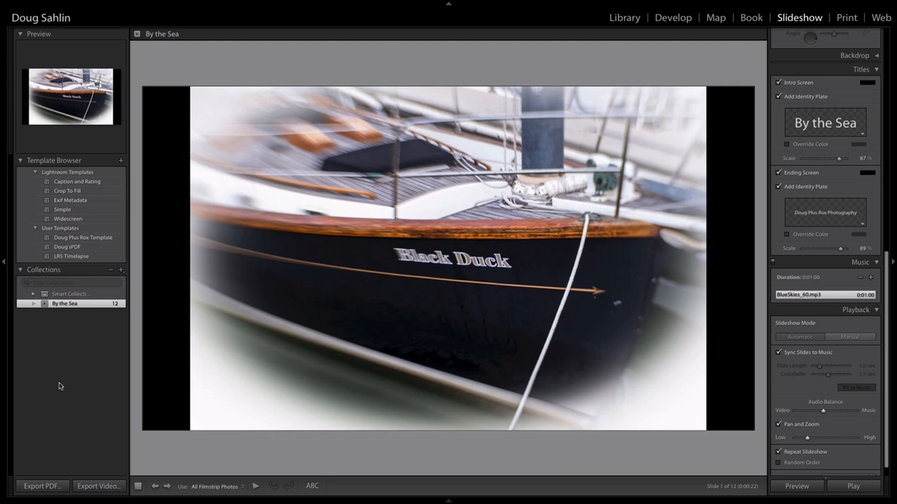
{"action": "left_click", "coordinate": [52, 488]}
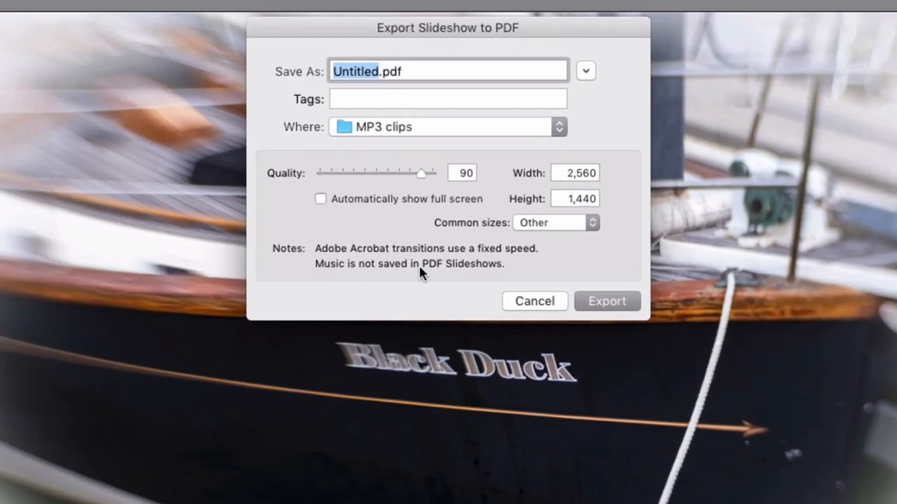
{"action": "left_click", "coordinate": [537, 301]}
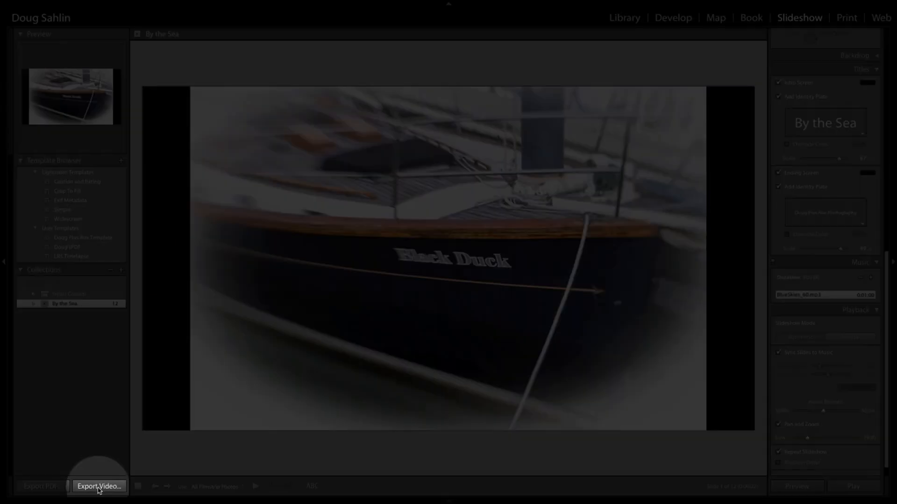
{"action": "left_click", "coordinate": [99, 487]}
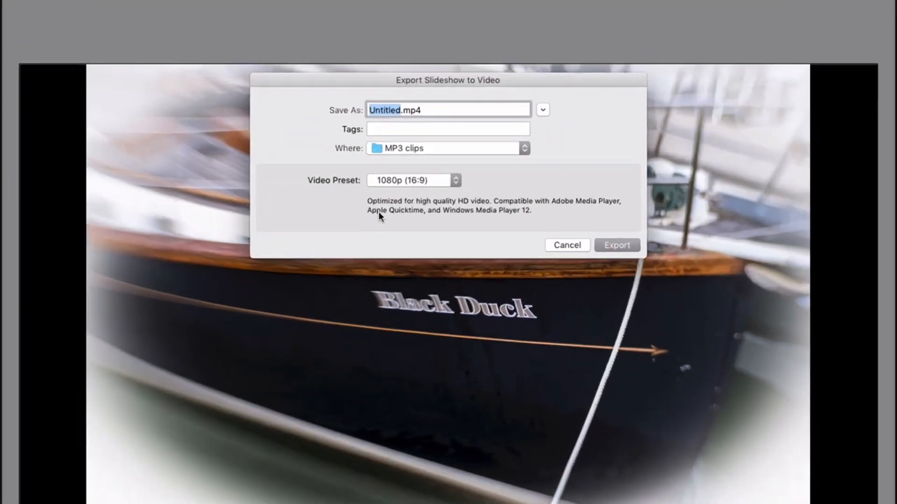
{"action": "type", "text": "B"}
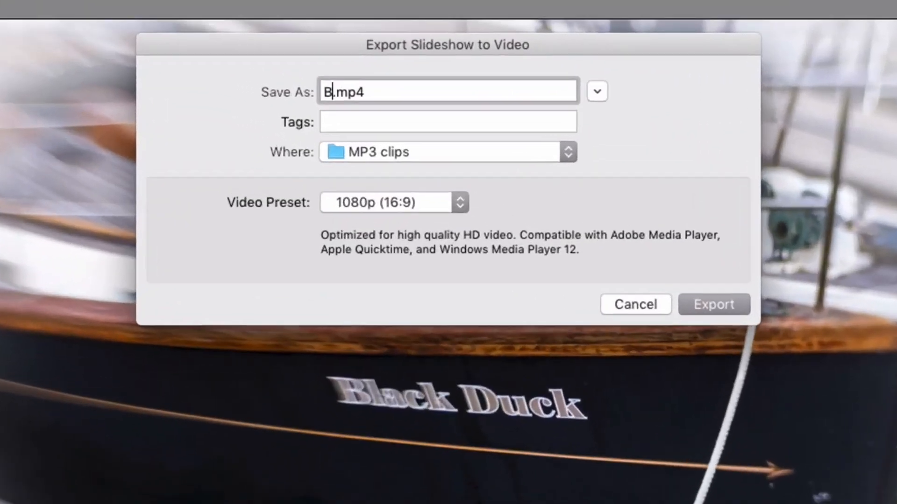
{"action": "type", "text": "yTg"}
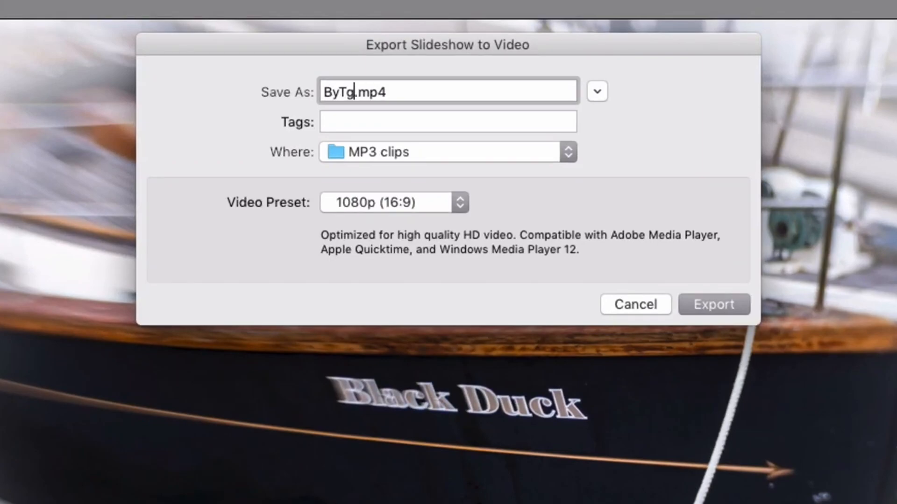
{"action": "key", "text": "BackSpace"}
{"action": "type", "text": "heSea"}
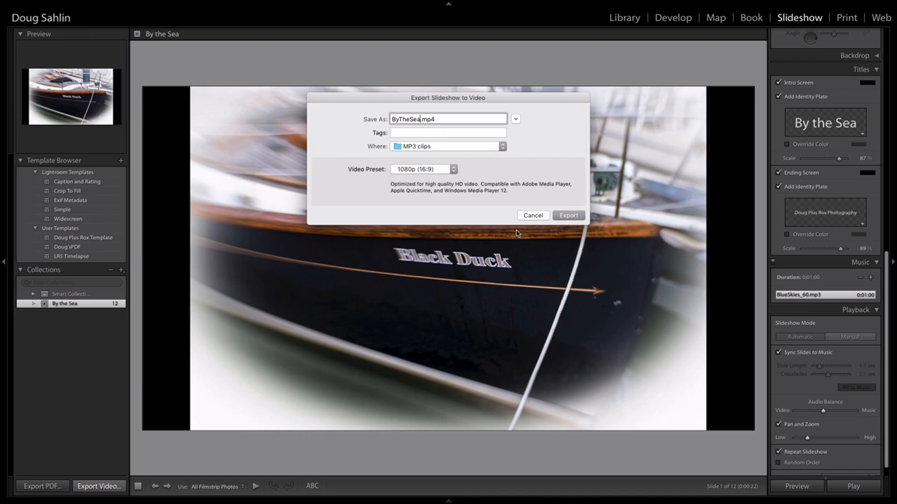
{"action": "left_click", "coordinate": [530, 216]}
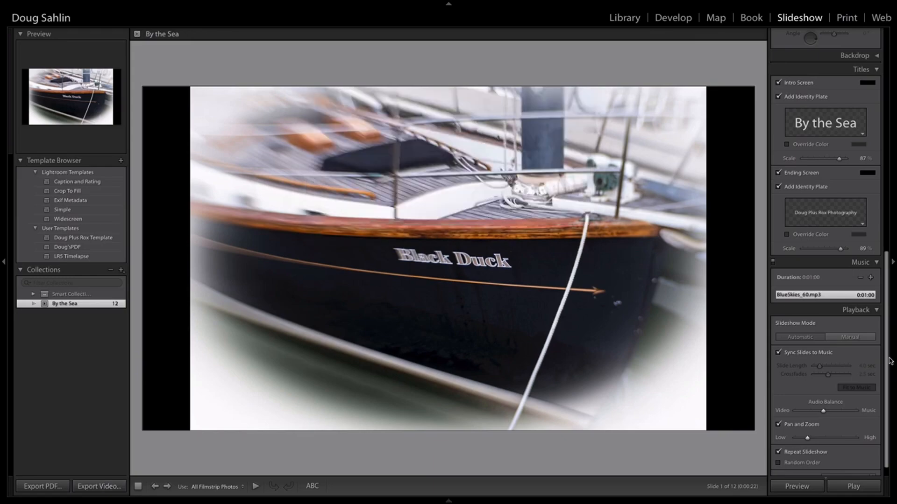
Set the slideshow's playback quality to High
{"action": "left_click_drag", "start_coordinate": [886, 340], "coordinate": [895, 388]}
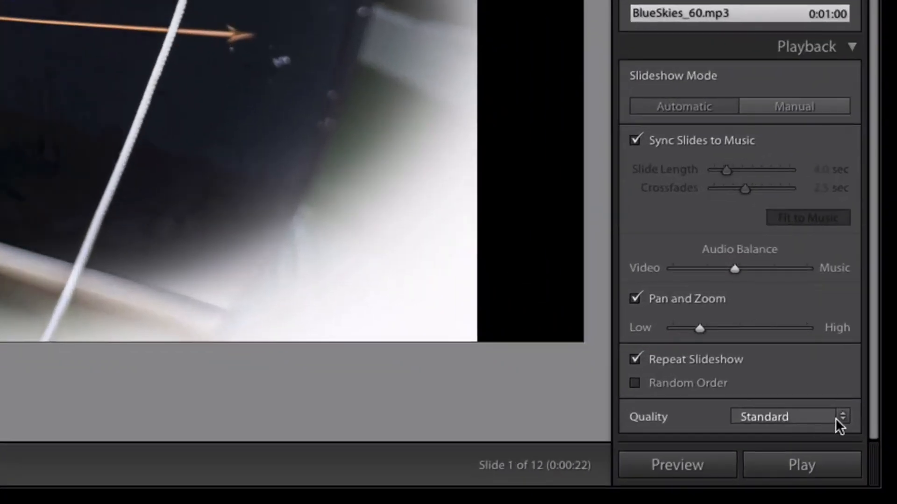
{"action": "left_click", "coordinate": [841, 420]}
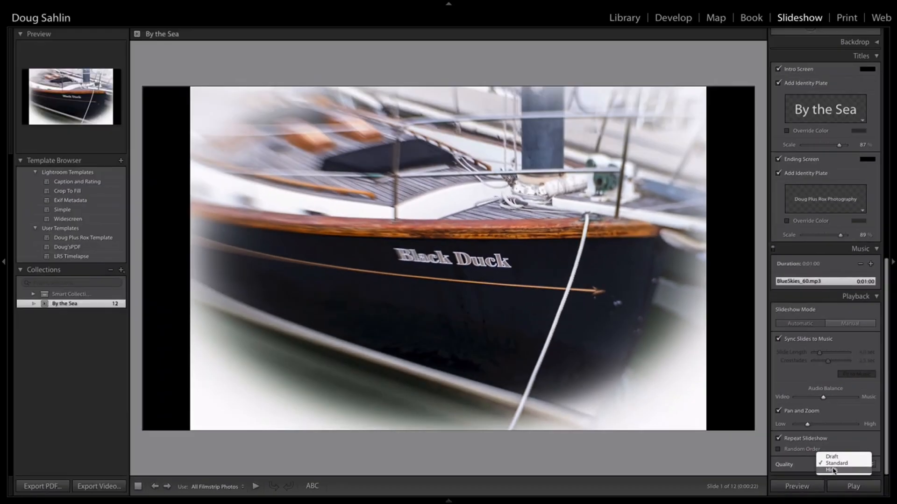
{"action": "left_click", "coordinate": [756, 425]}
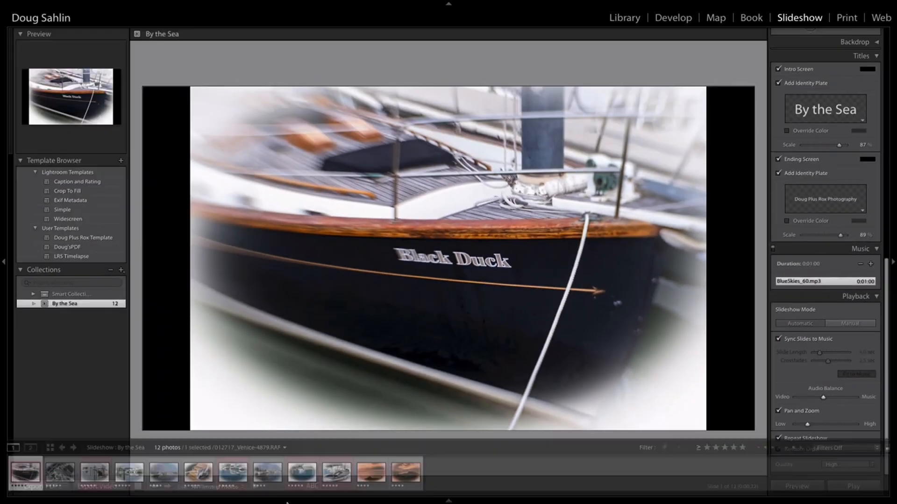
Export the slideshow as a video named ByTheSea.mp4 with the 1080p (16:9) preset
{"action": "left_click", "coordinate": [99, 487]}
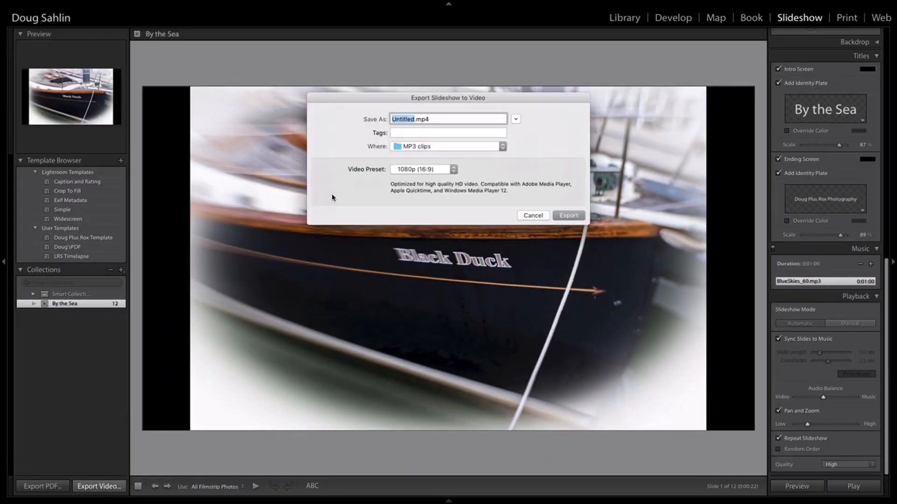
{"action": "type", "text": "ByTheSea"}
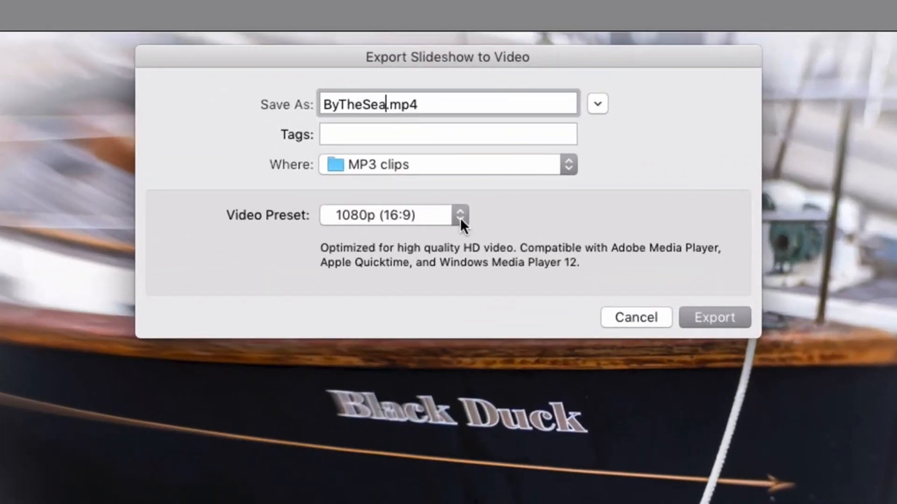
{"action": "left_click", "coordinate": [461, 218]}
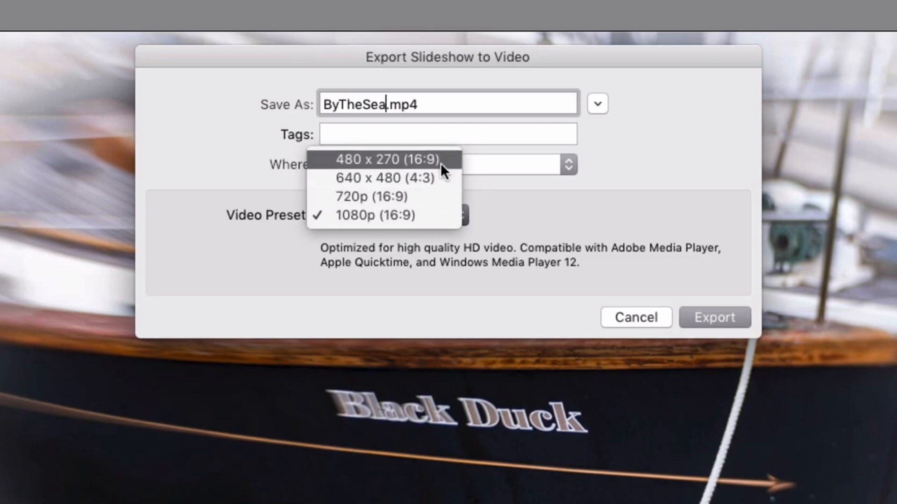
{"action": "left_click", "coordinate": [422, 211]}
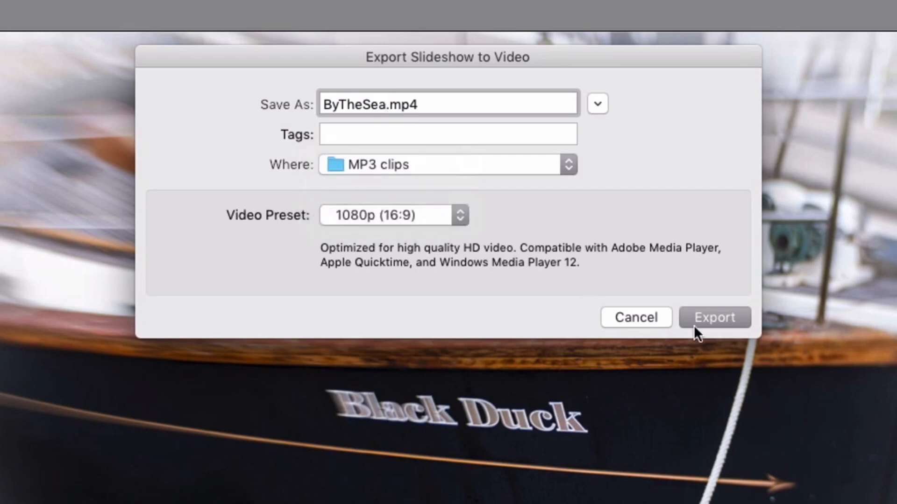
{"action": "left_click", "coordinate": [726, 315]}
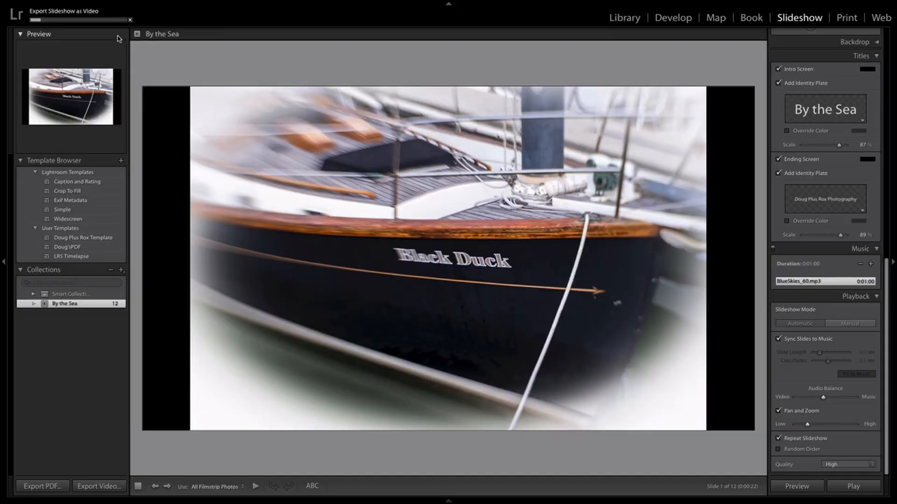